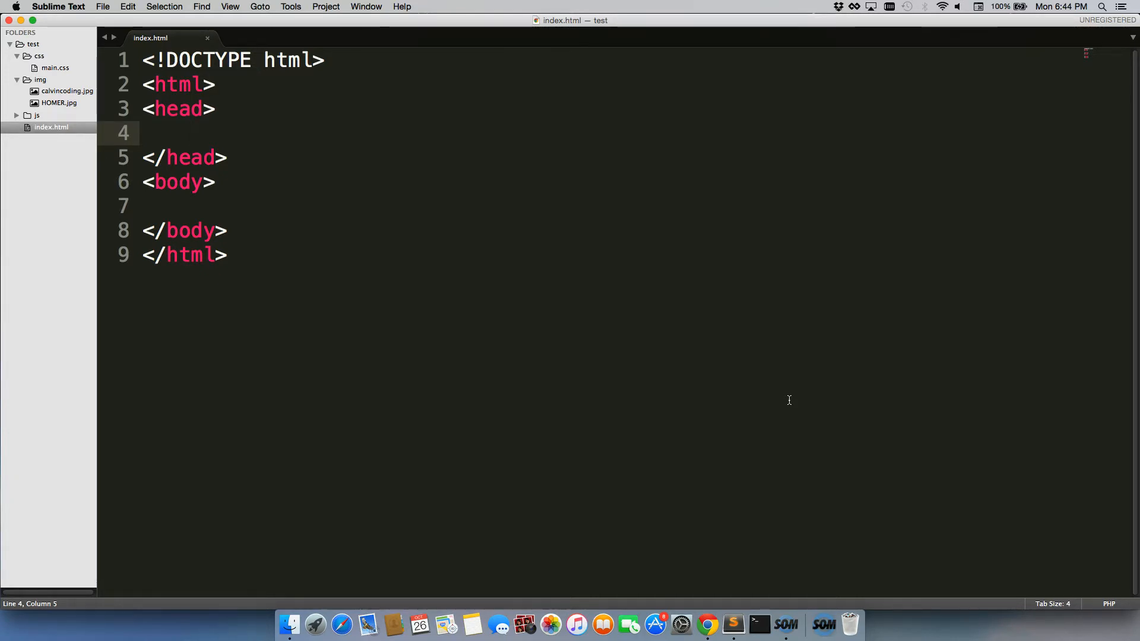
Switch from the index.html skeleton to the getbootstrap.com tab in Chrome
click(707, 624)
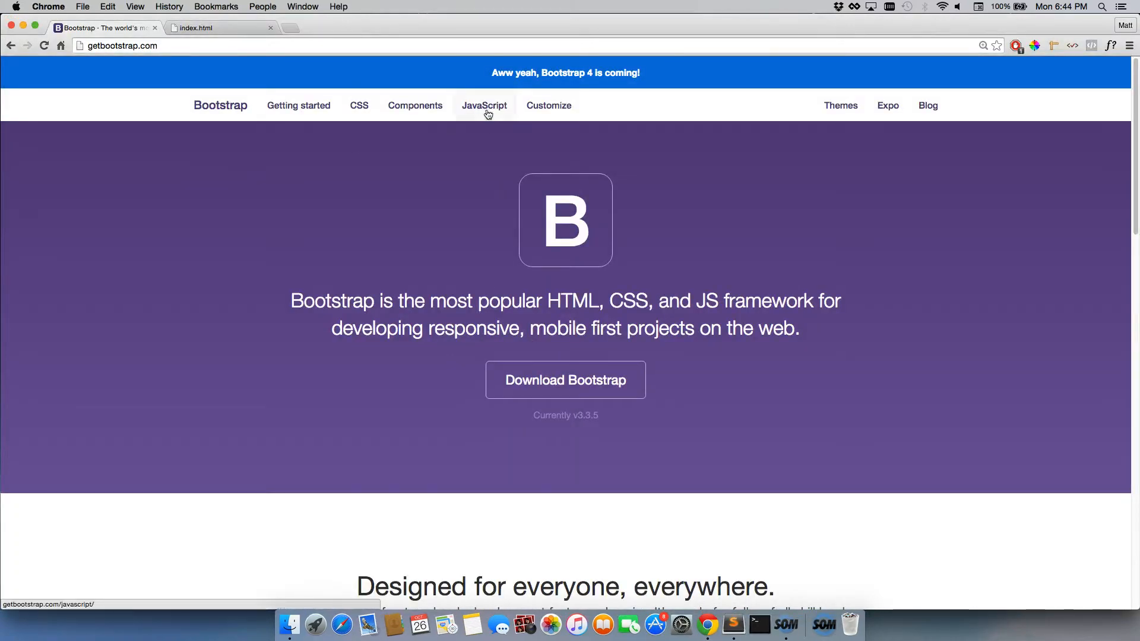
Copy the Bootstrap CDN snippet from the Getting started documentation
click(313, 109)
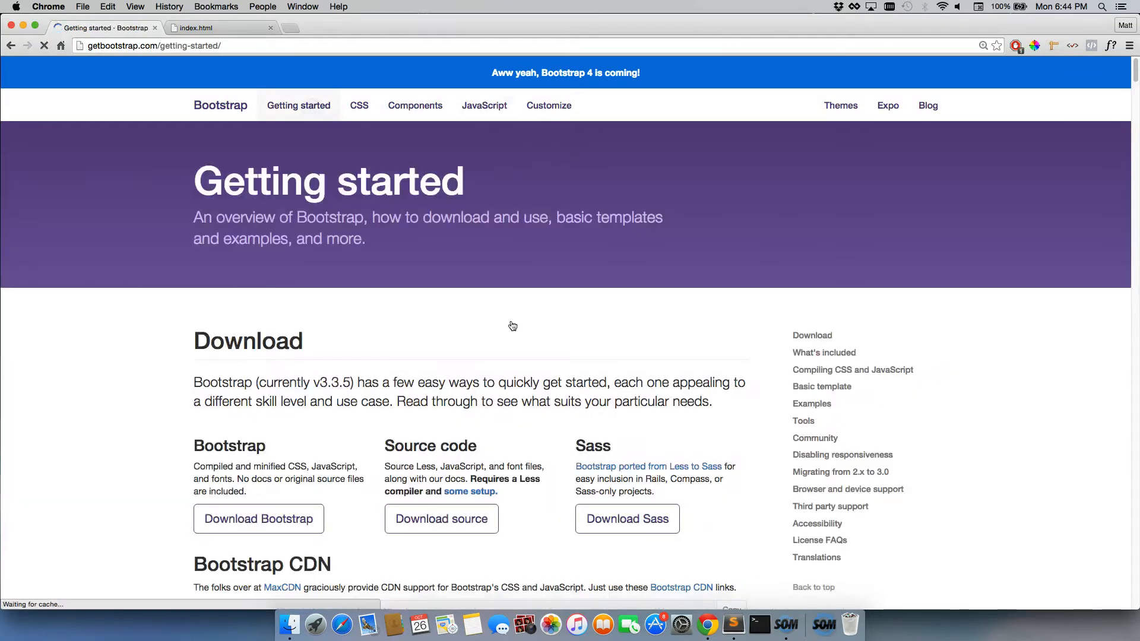
scroll(486, 297, down, 5)
scroll(485, 297, down, 3)
scroll(485, 296, down, 2)
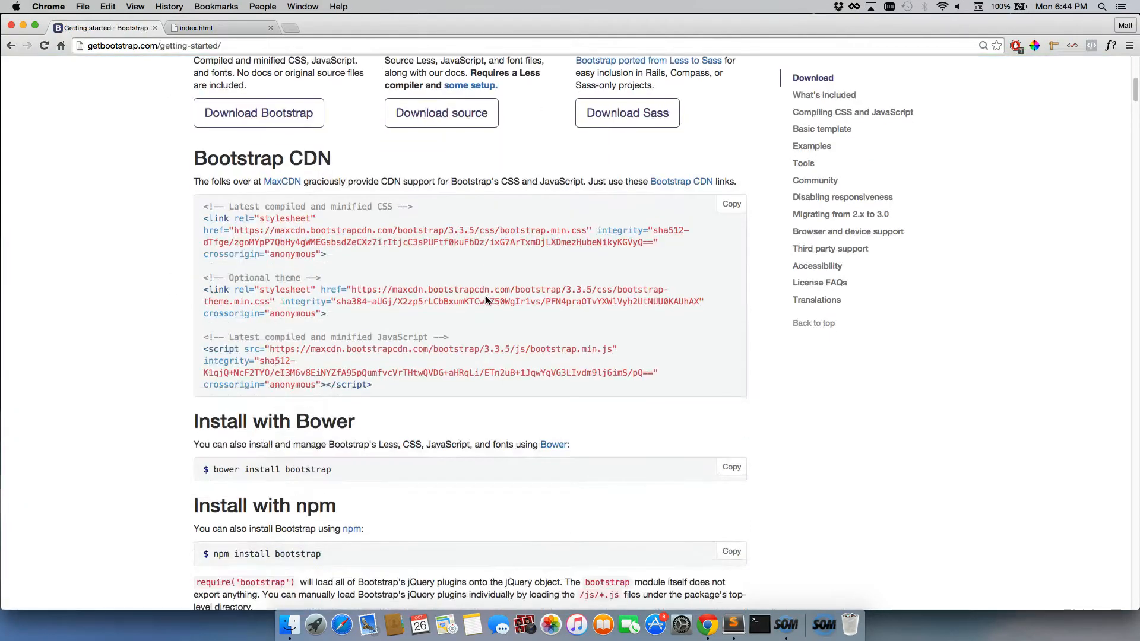
scroll(485, 296, up, 2)
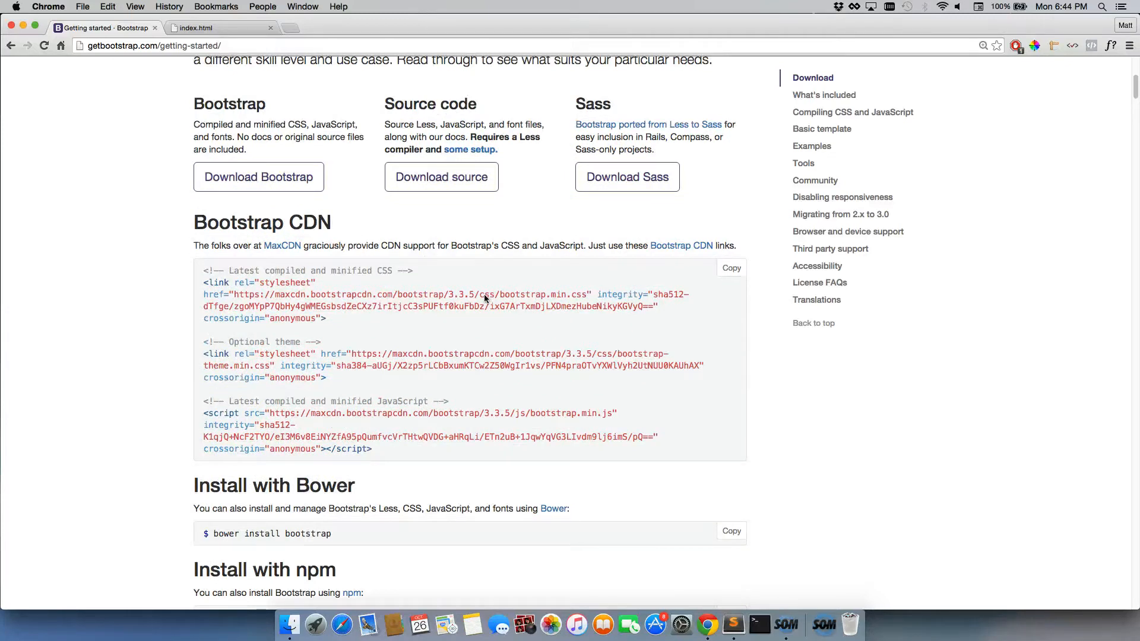
click(731, 268)
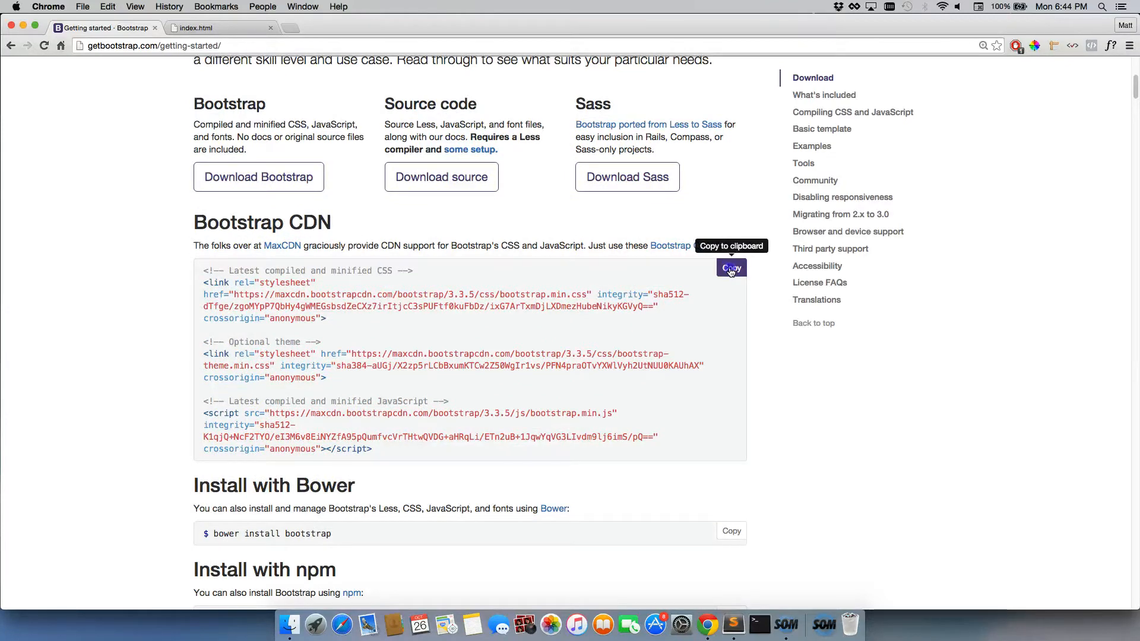
Paste the Bootstrap CDN tags into index.html's head, indent lines 5–11 and save
click(732, 624)
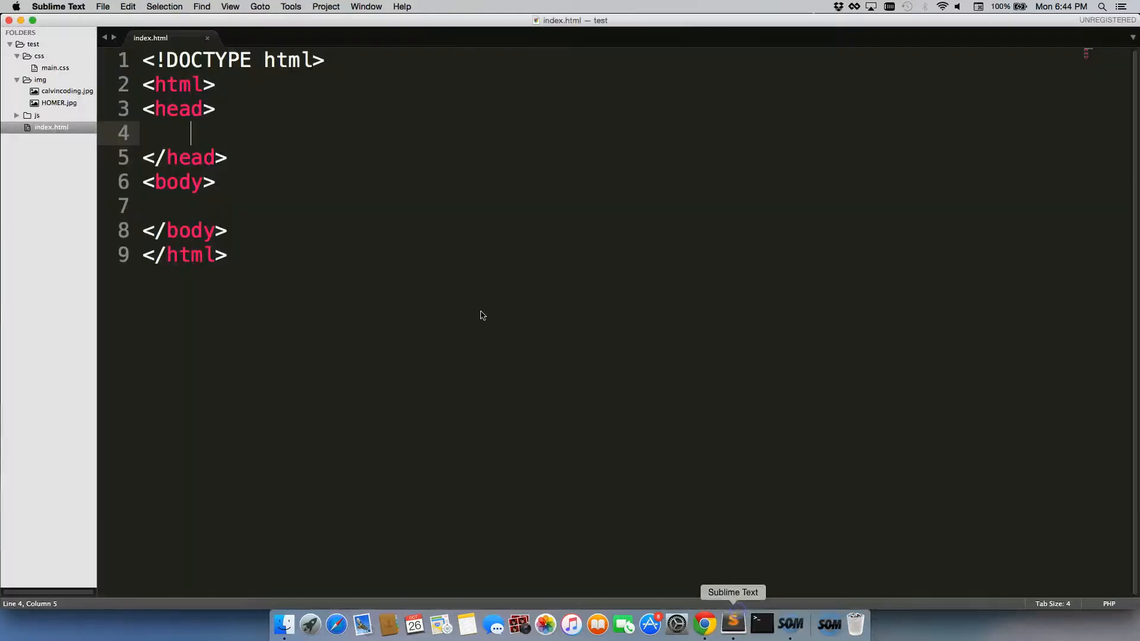
key(super+v)
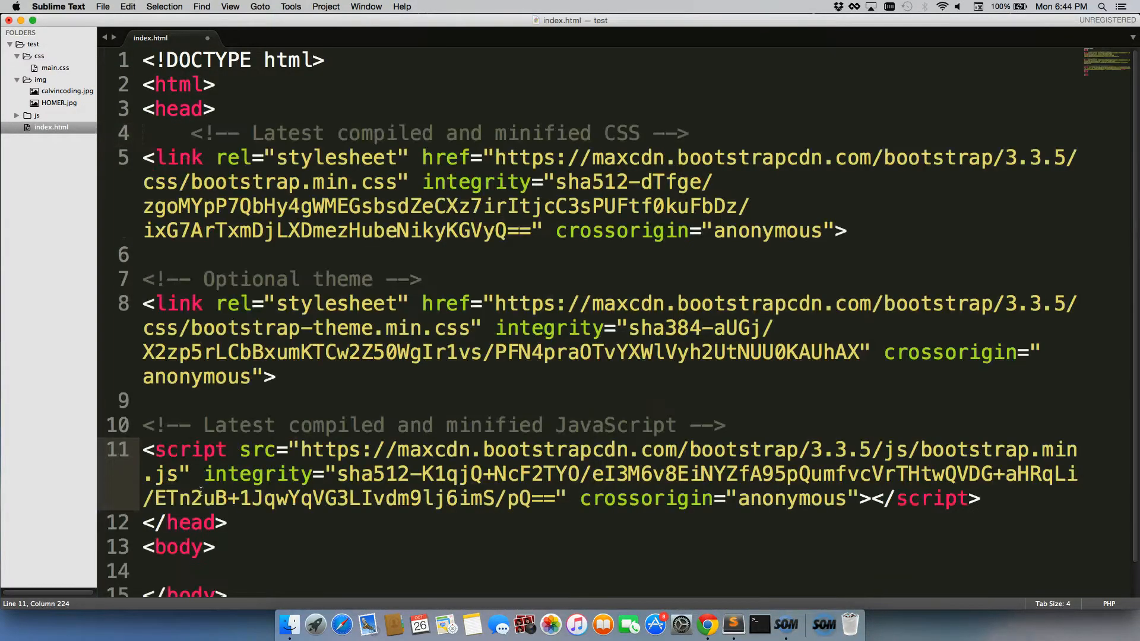
drag(868, 497, 143, 158)
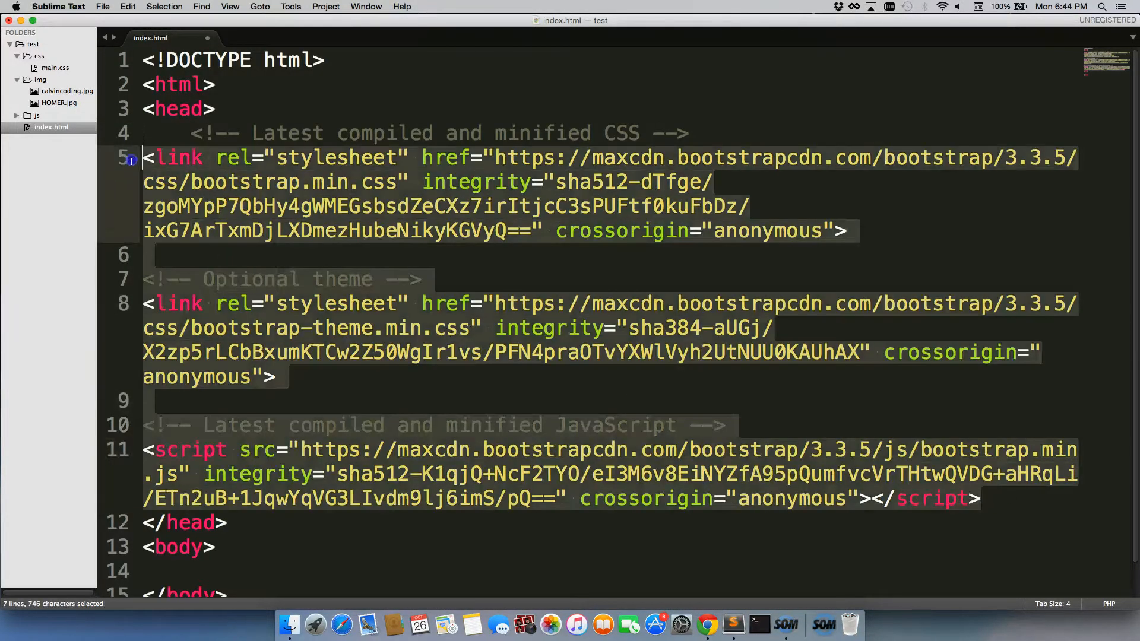
key(Tab)
click(314, 206)
key(super+s)
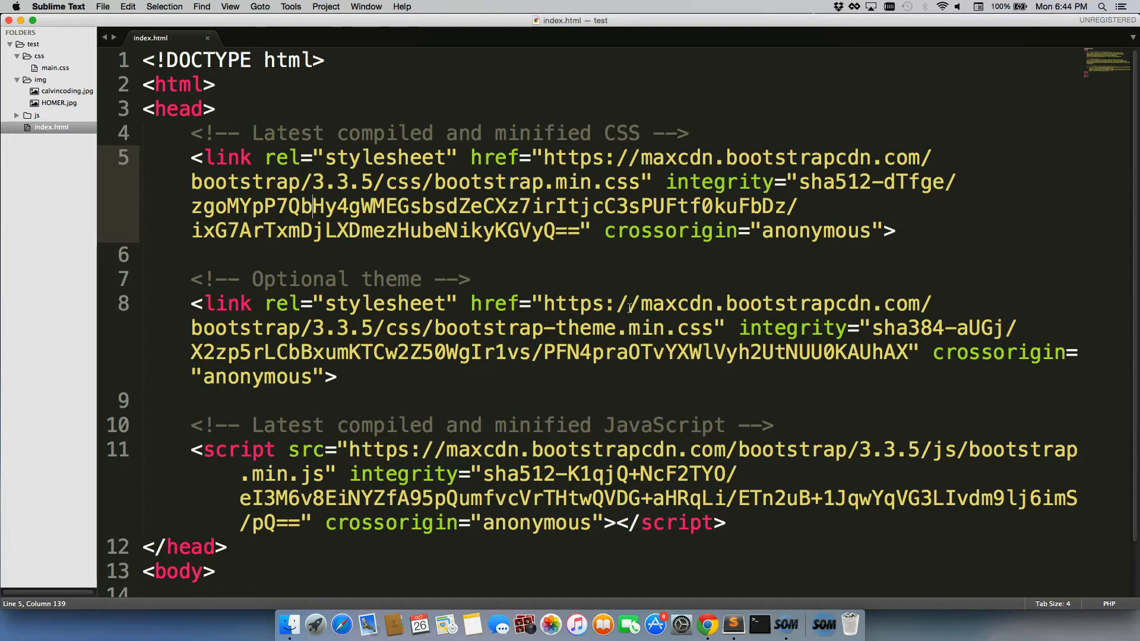
Review the Bootstrap JavaScript script tag on line 11, then return to the browser
drag(737, 524, 190, 449)
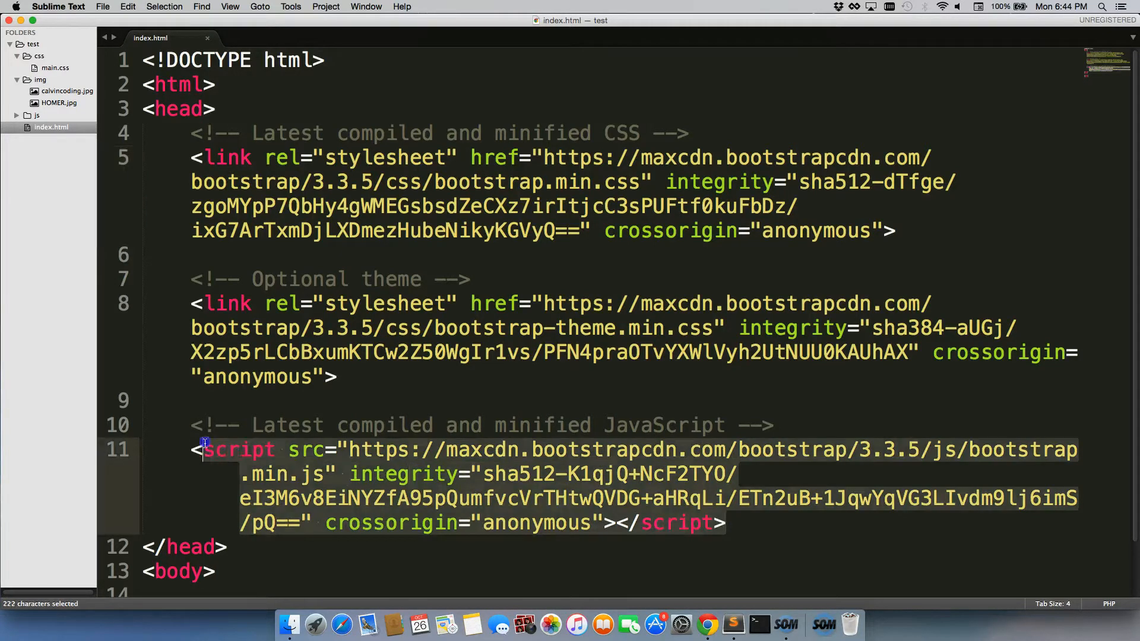
click(257, 419)
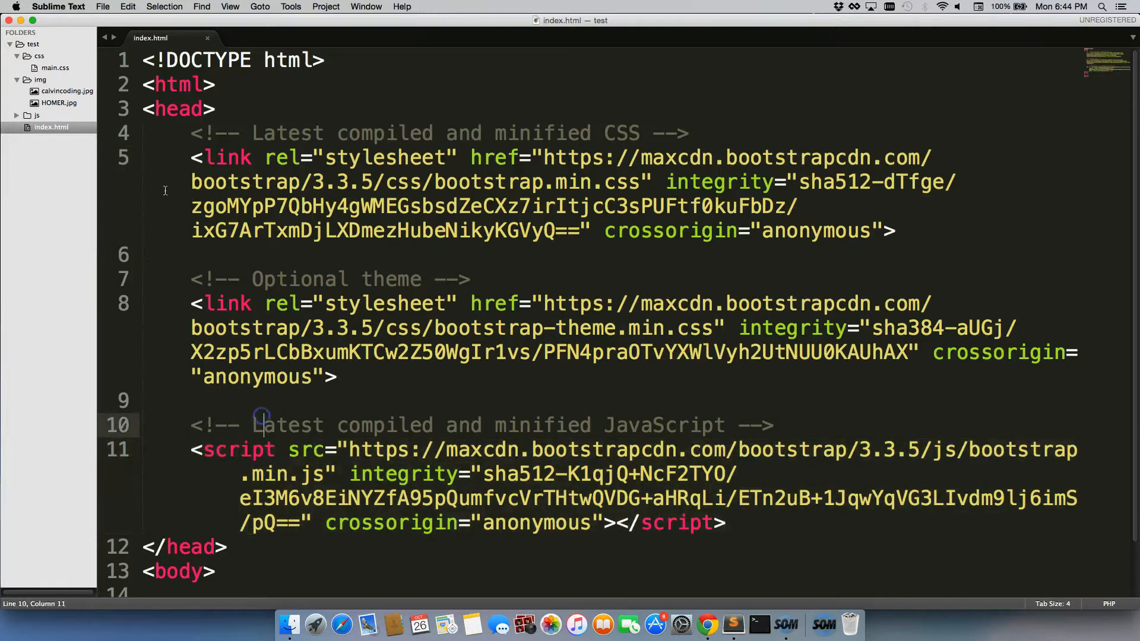
key(super+Tab)
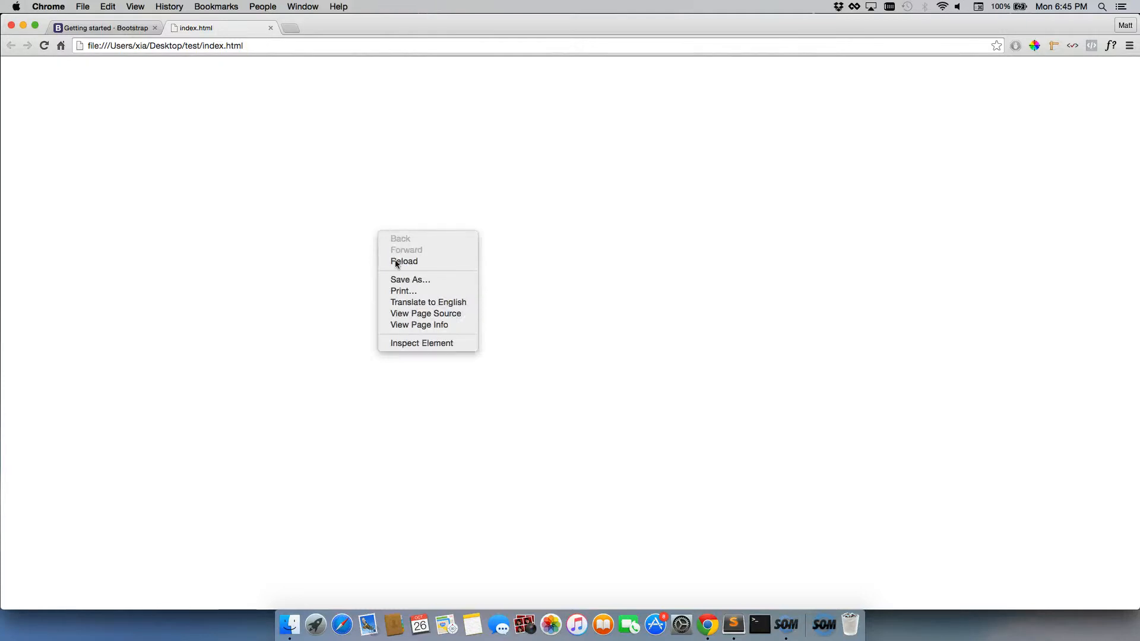
Inspect index.html and view the console error that Bootstrap's JavaScript requires jQuery
click(427, 344)
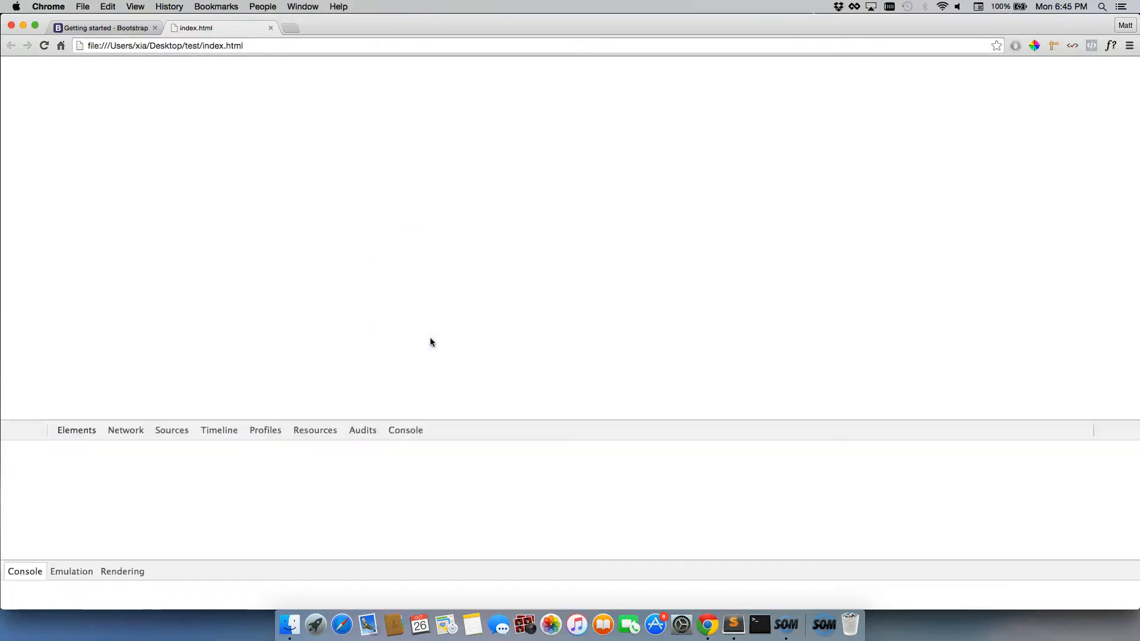
click(406, 430)
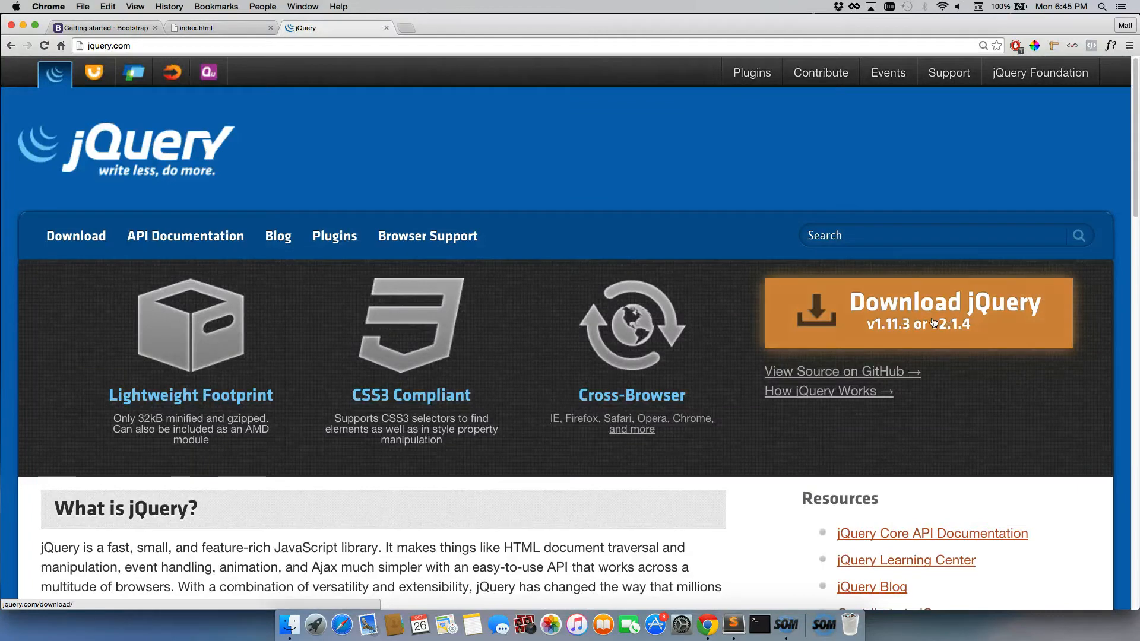
Copy the jquery-1.11.3.min.js CDN script tag from jQuery's download page
click(908, 319)
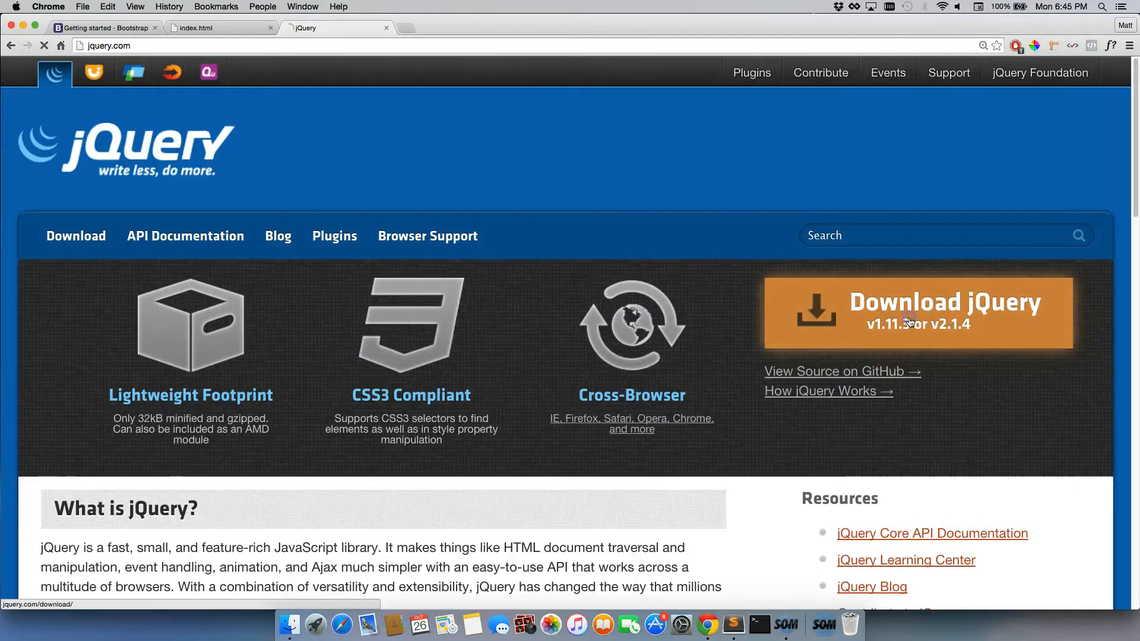
scroll(536, 294, down, 1)
scroll(536, 295, down, 5)
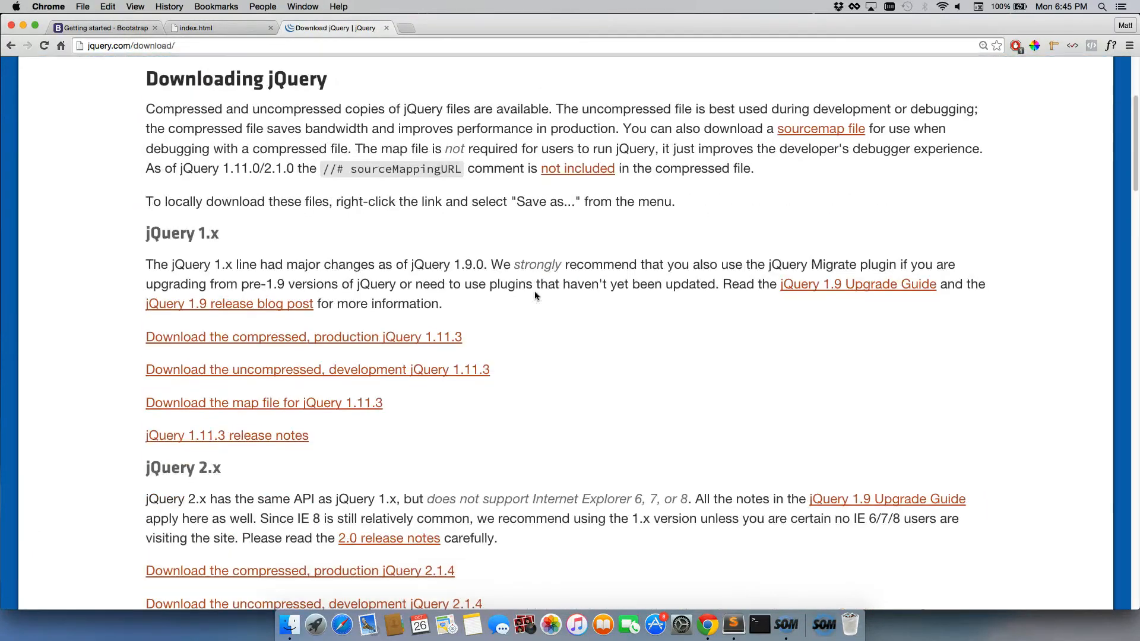
scroll(539, 293, down, 5)
scroll(543, 294, down, 5)
scroll(546, 295, down, 5)
scroll(547, 295, down, 8)
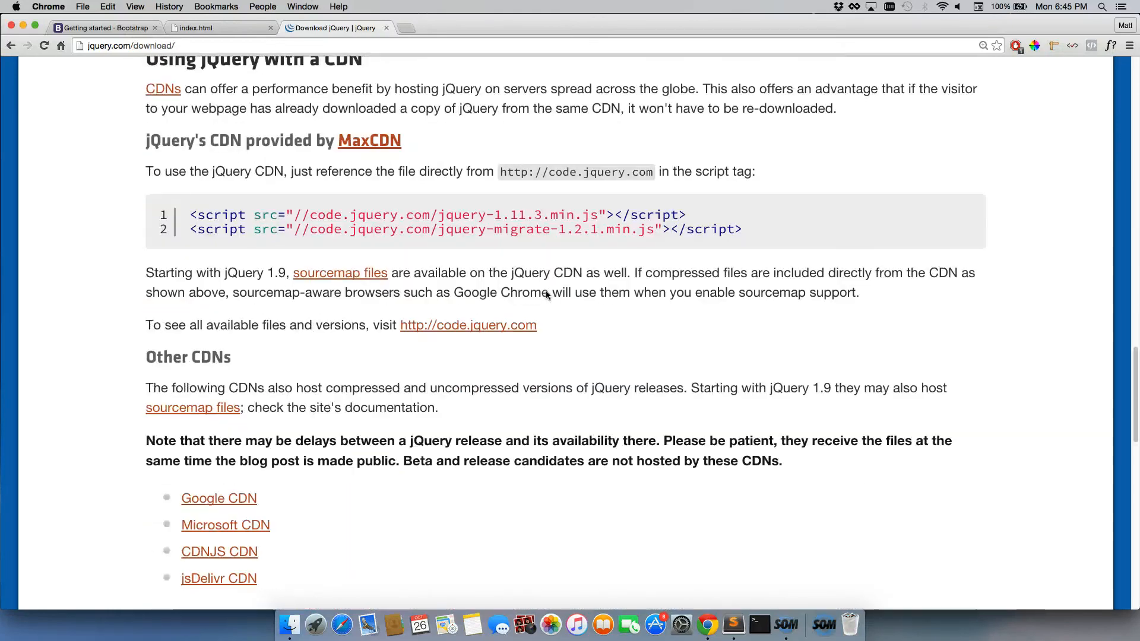
scroll(543, 295, up, 1)
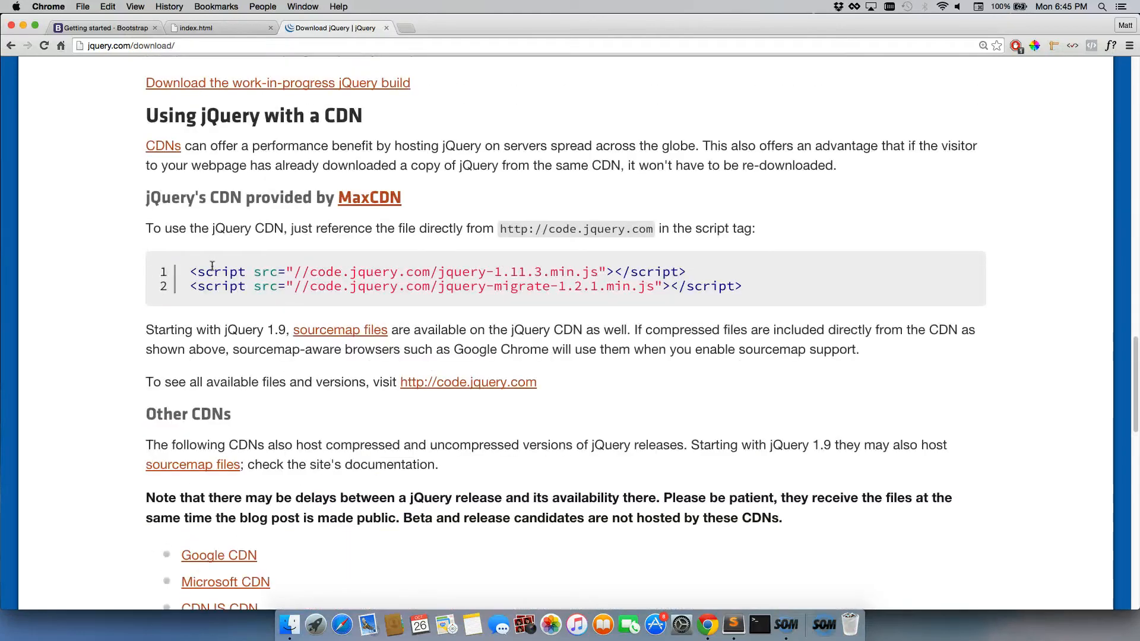
click(686, 272)
drag(686, 272, 190, 271)
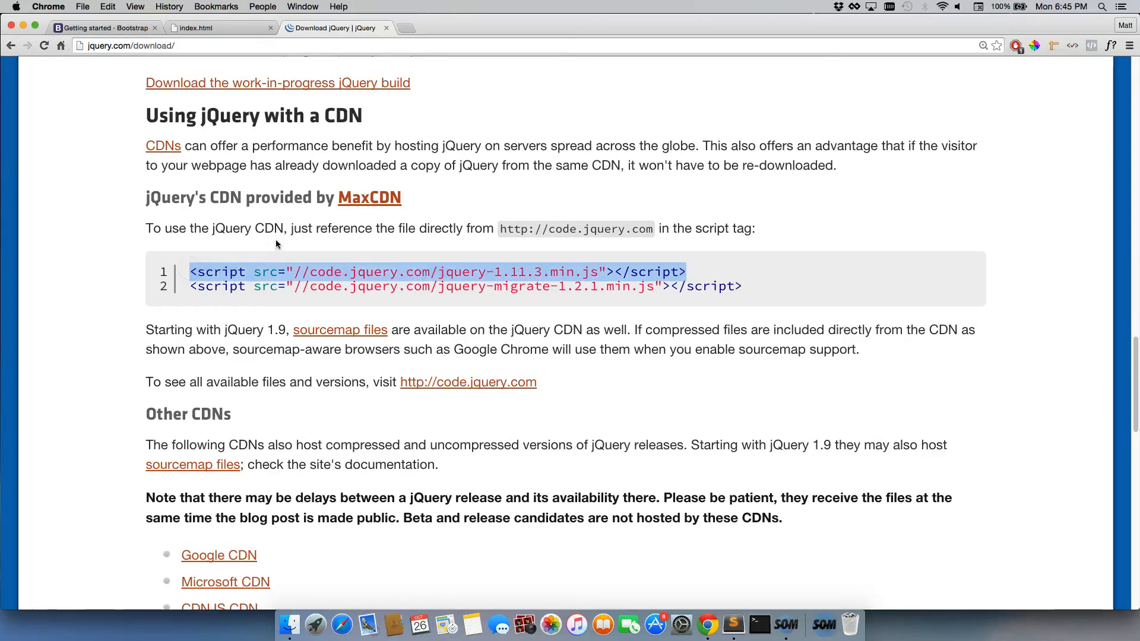
key(super+c)
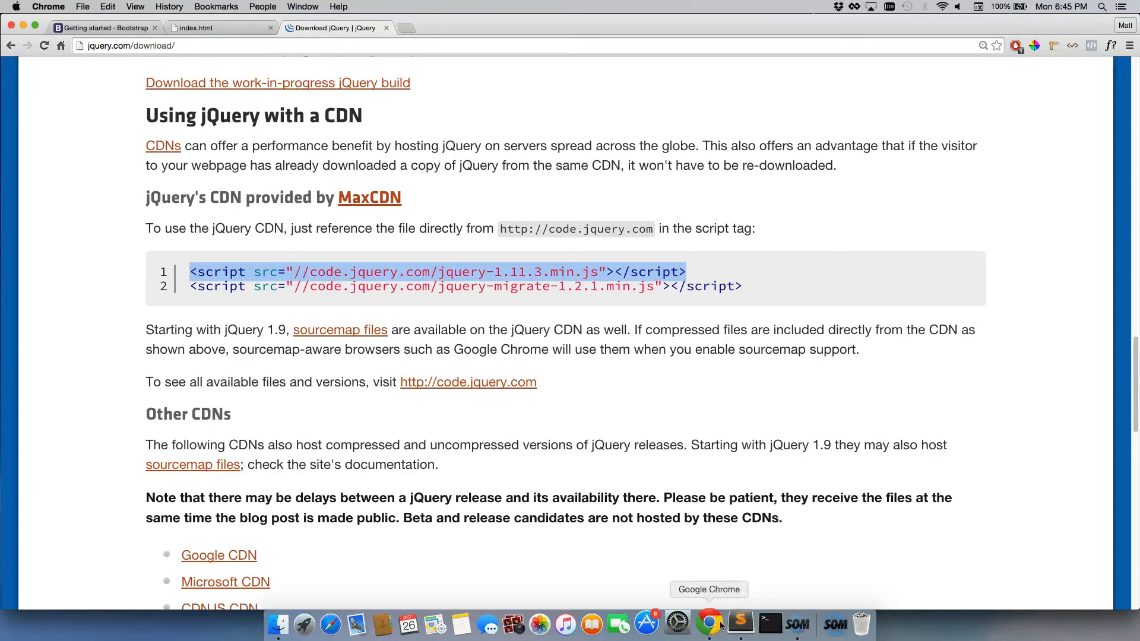
click(732, 623)
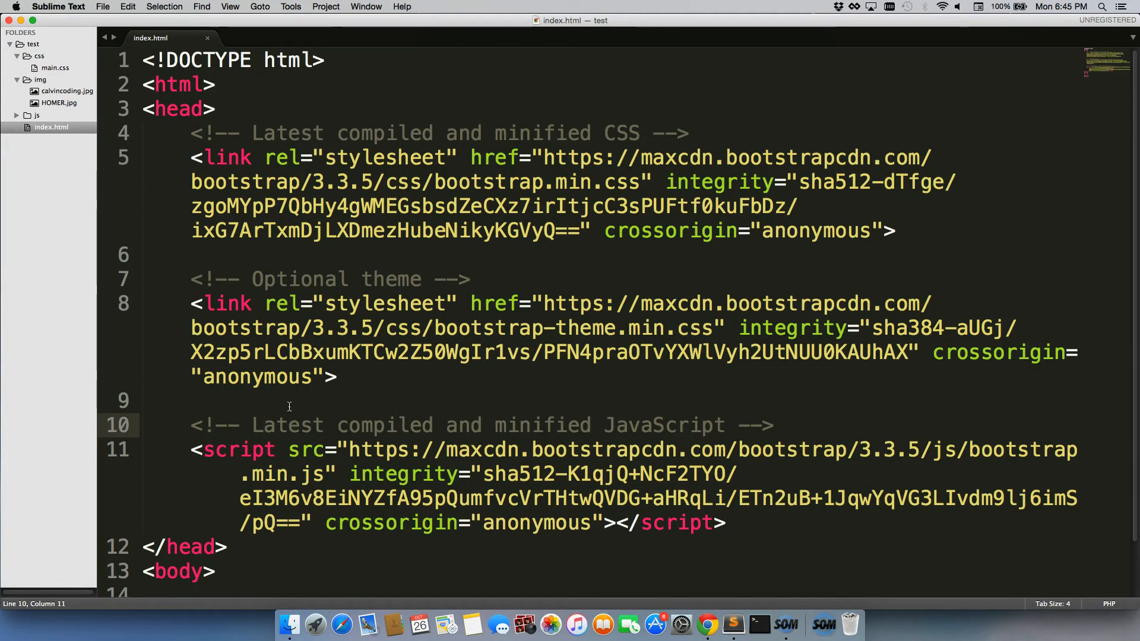
Paste the jQuery script tag on line 9 above the Bootstrap JavaScript, undoing a misplaced paste
click(753, 526)
key(Return)
key(super+v)
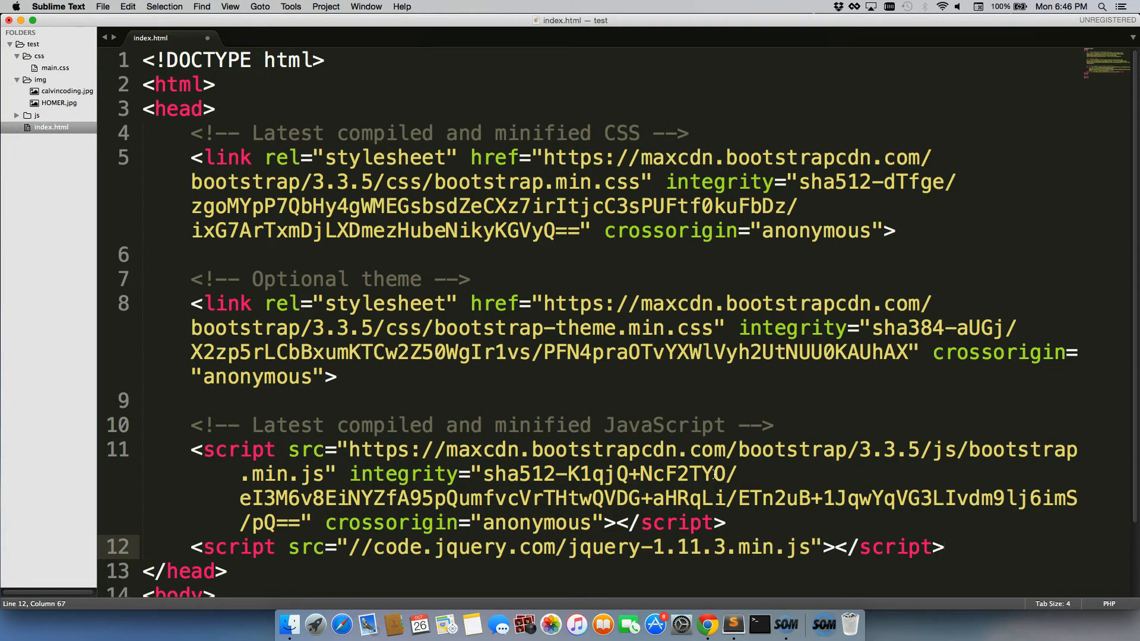
key(super+z)
key(super+z)
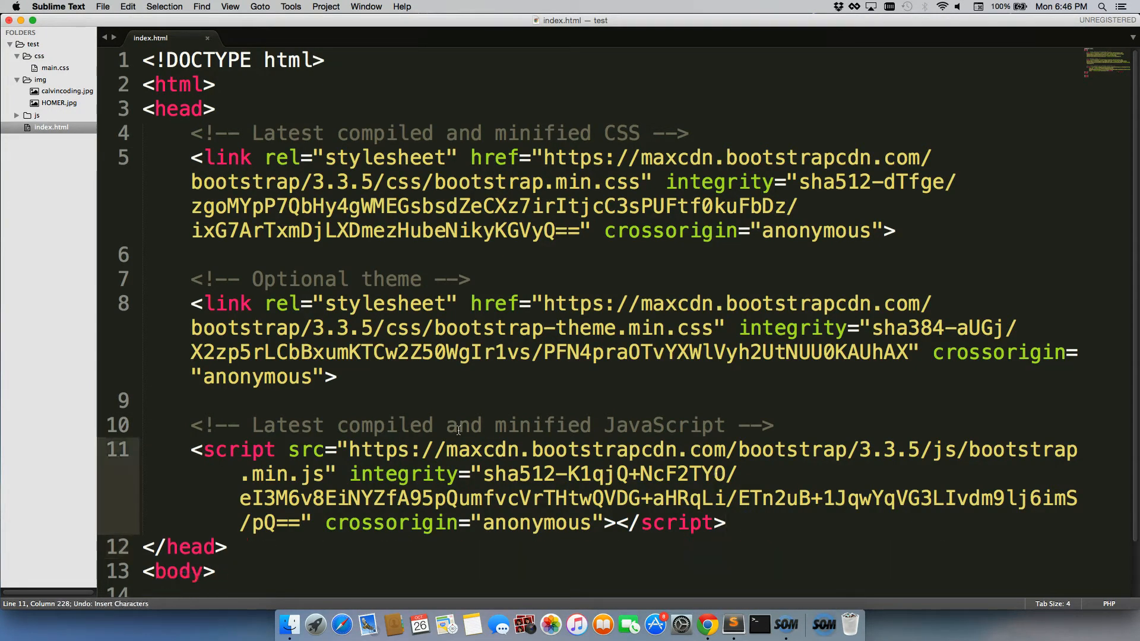
click(396, 403)
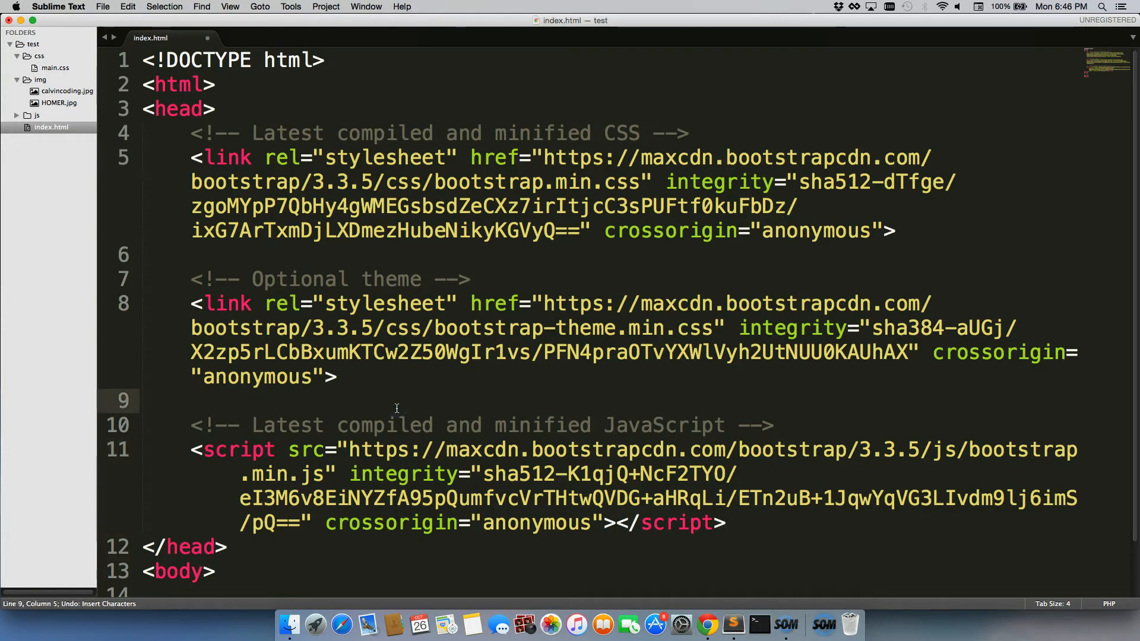
key(super+v)
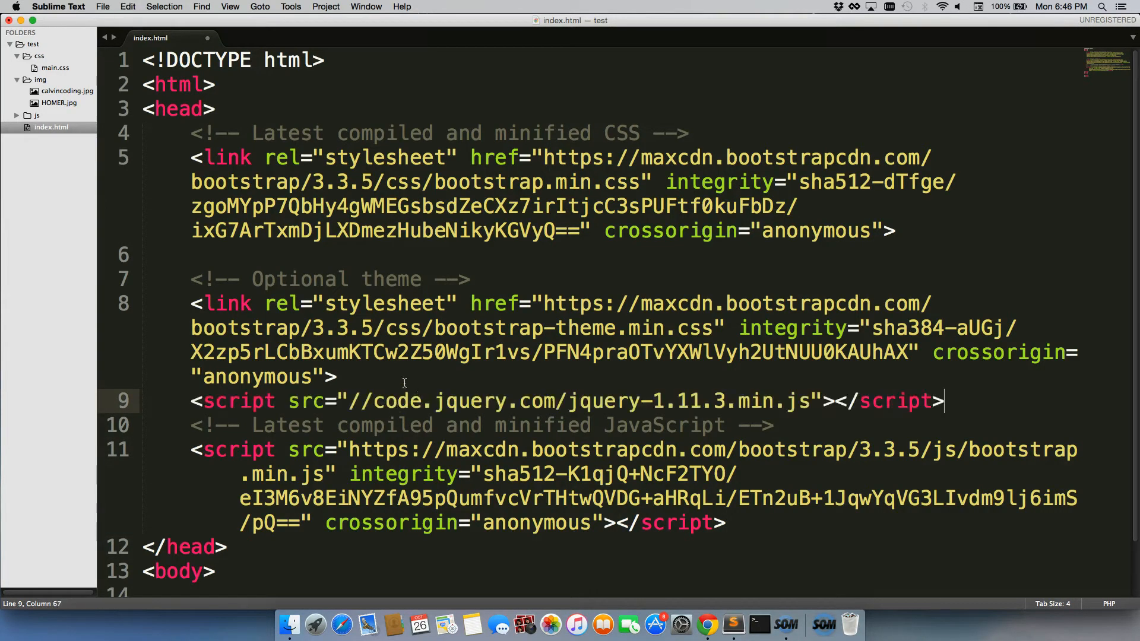
Surround the jQuery tag with blank lines and save index.html
key(super+shift+Return)
key(Down)
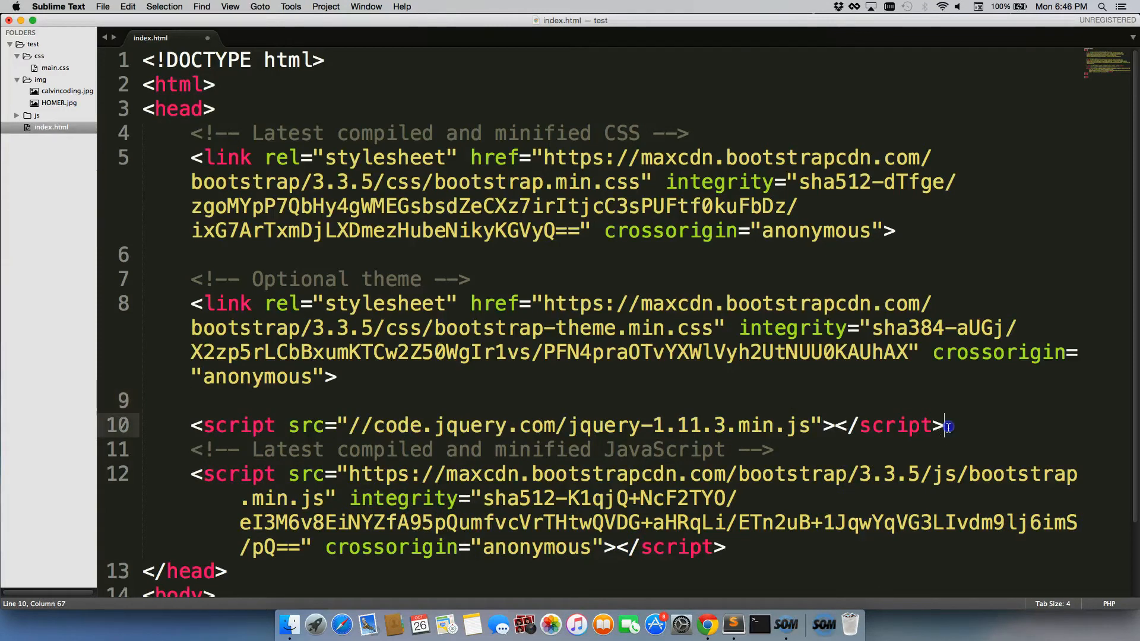
key(super+Right)
key(Return)
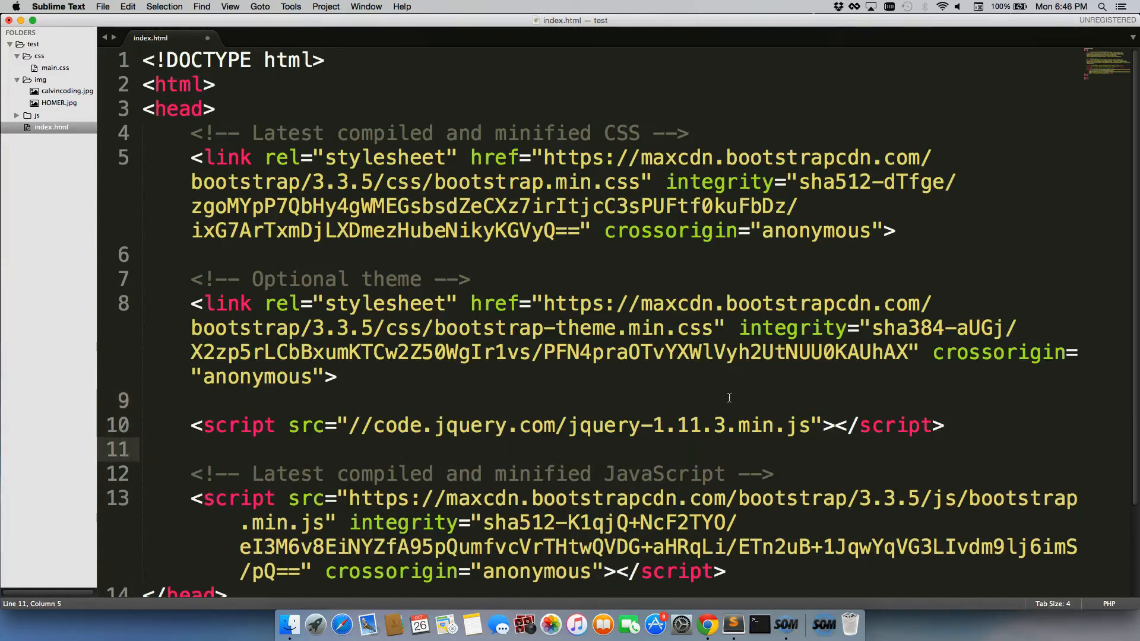
key(super+s)
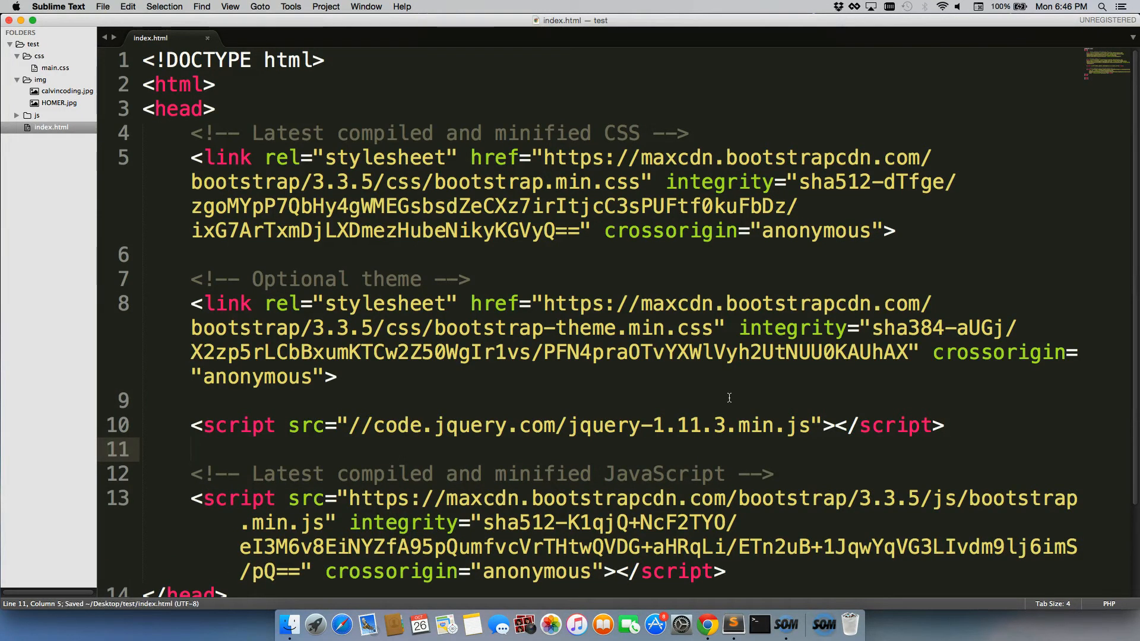
click(708, 624)
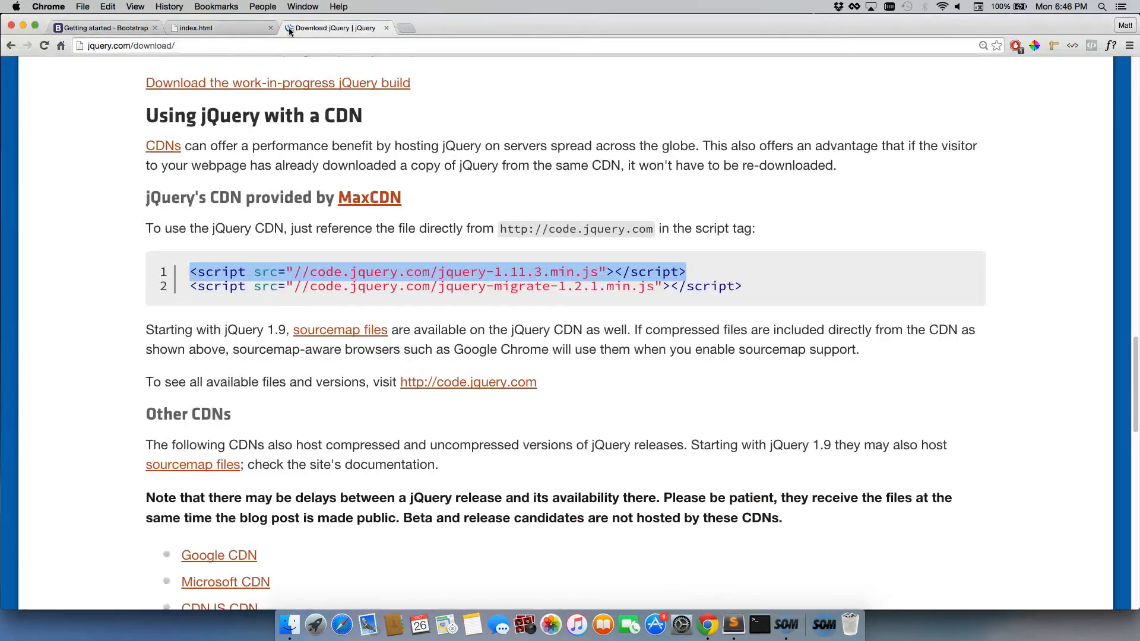
Reload index.html to see the jQuery file-not-found error, then return to jQuery's CDN note
click(254, 36)
key(super+r)
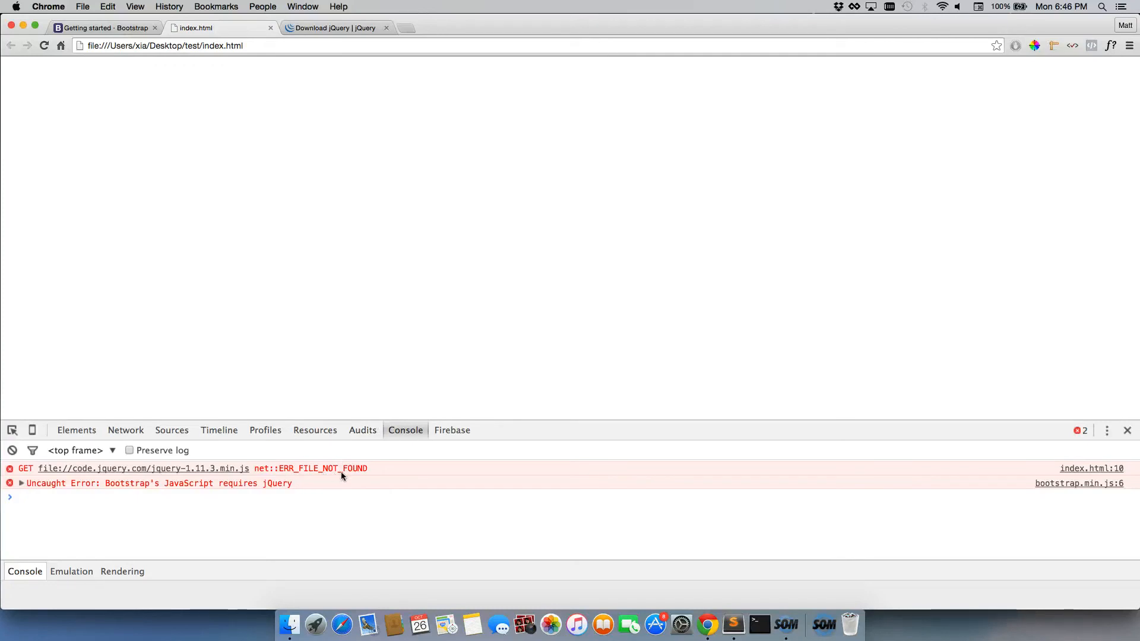
click(332, 28)
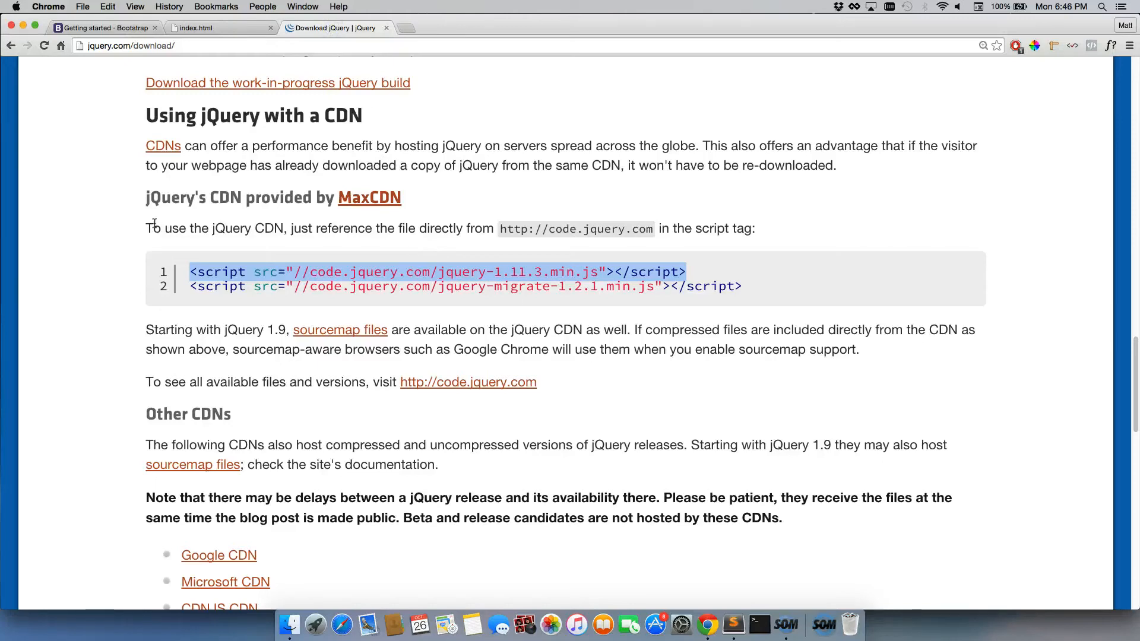
drag(147, 228, 765, 227)
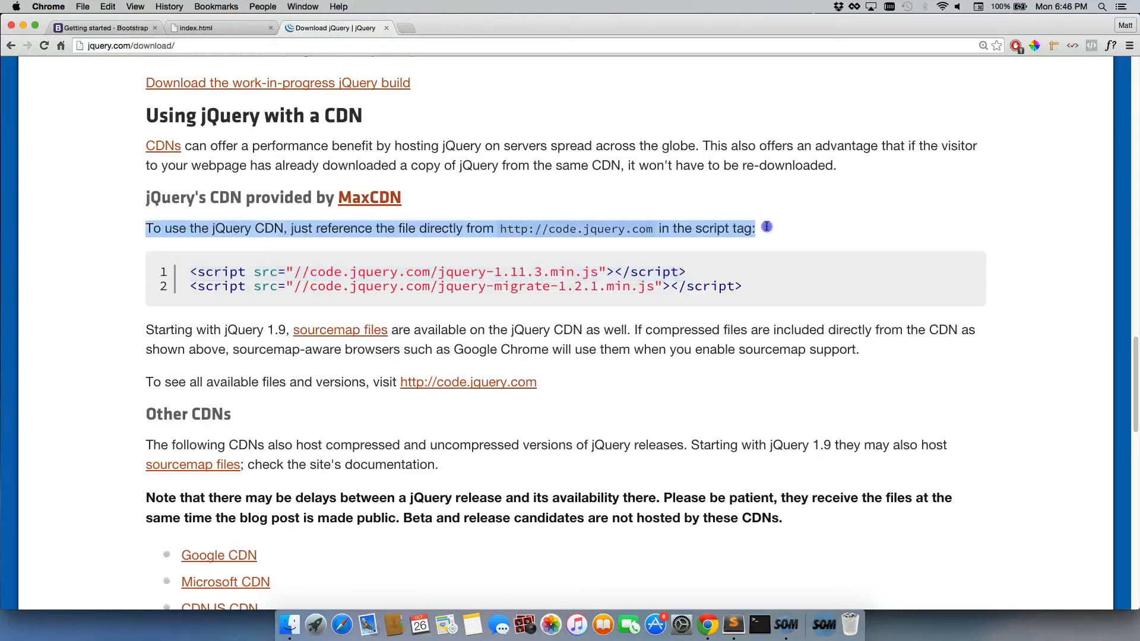
Compare the http: in the CDN address with the // at the start of the script source
click(499, 230)
drag(498, 230, 533, 229)
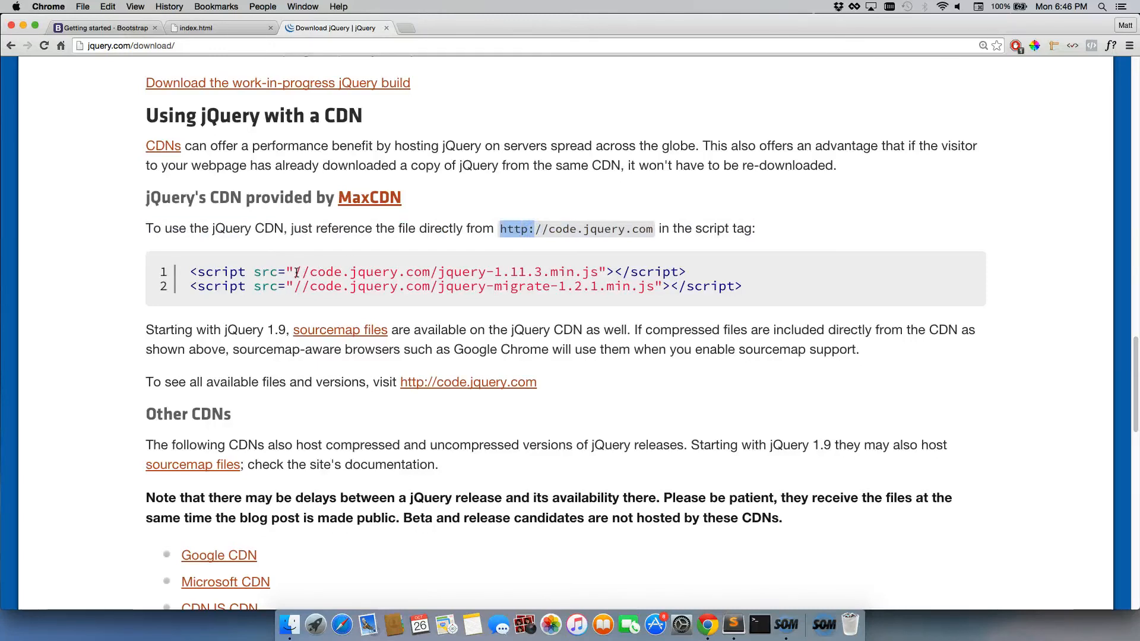
drag(295, 272, 310, 271)
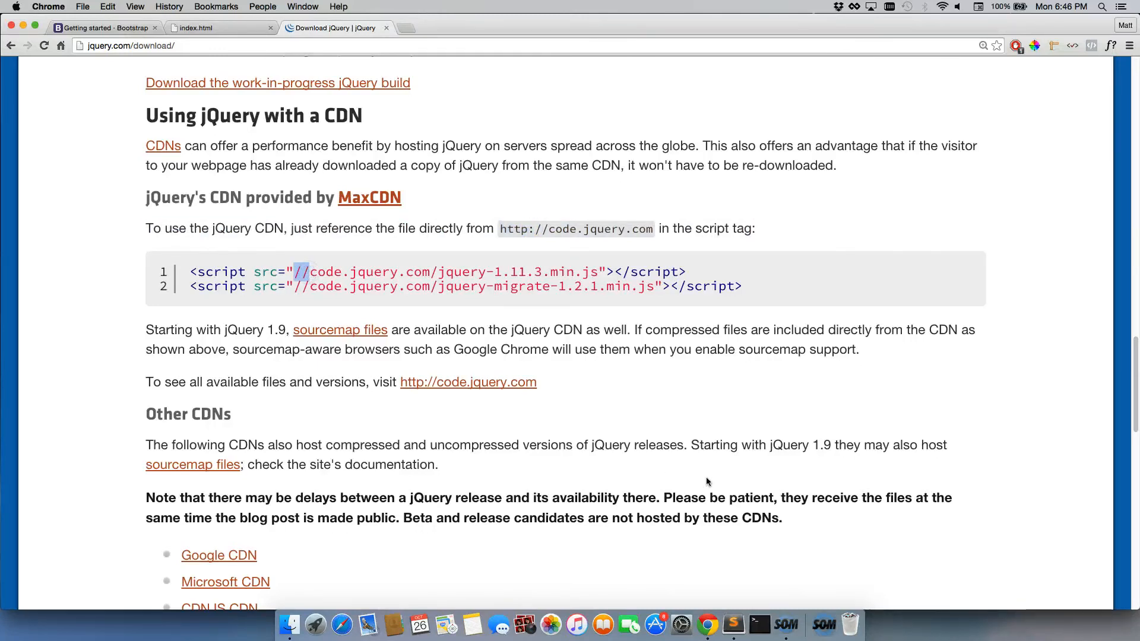
click(732, 624)
Prefix the jQuery script source with http: before //code.jquery.com and save index.html
click(349, 426)
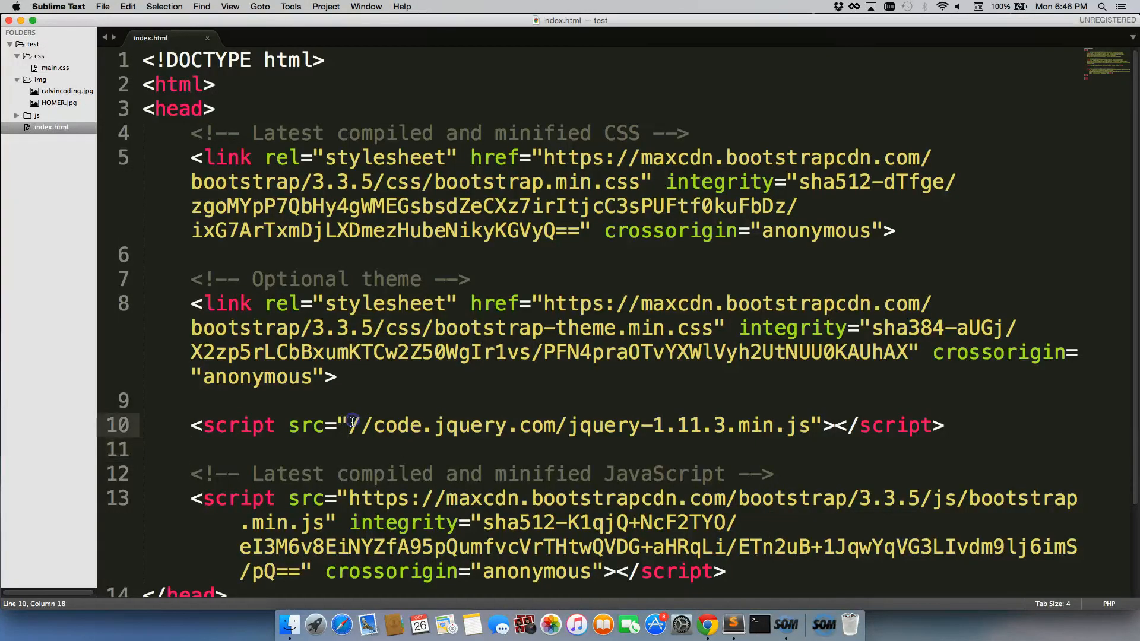
text(http:)
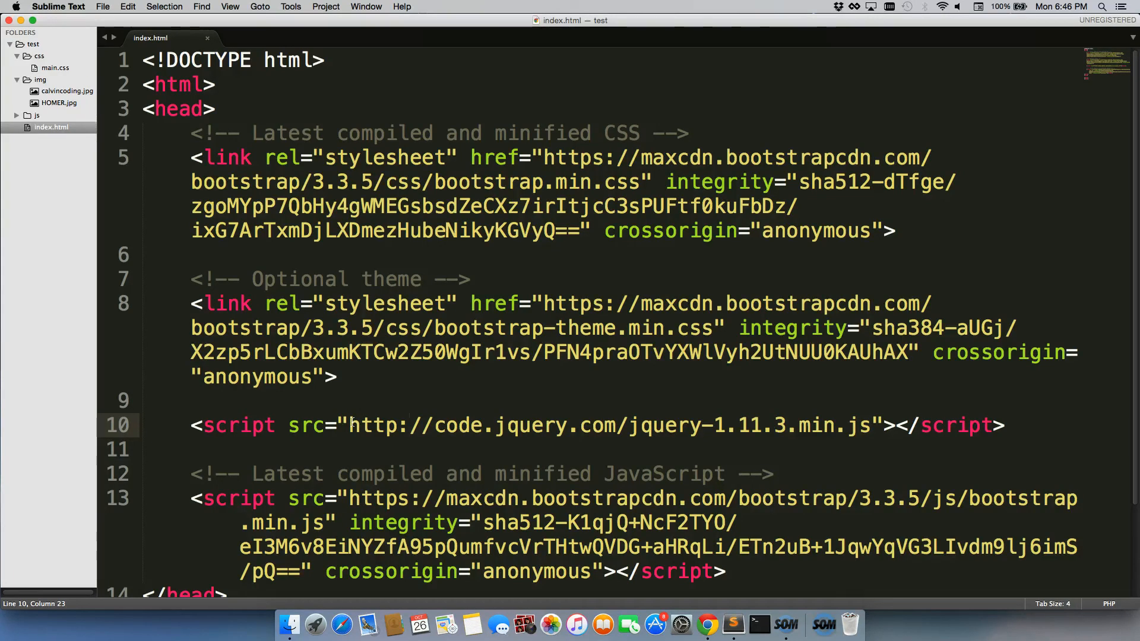
key(super+s)
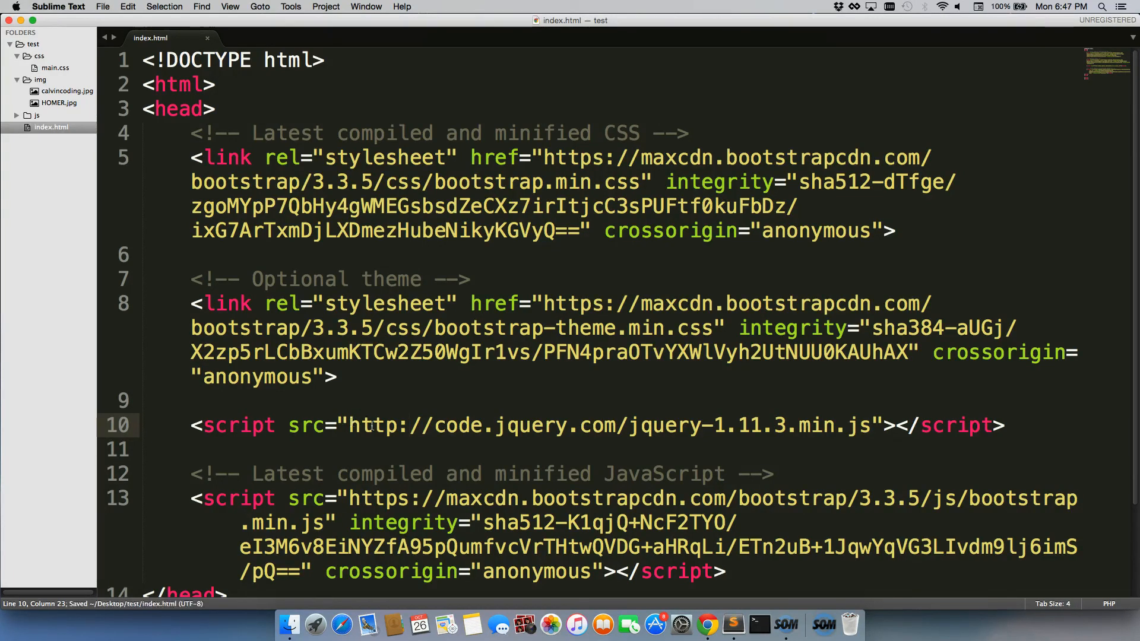
click(707, 624)
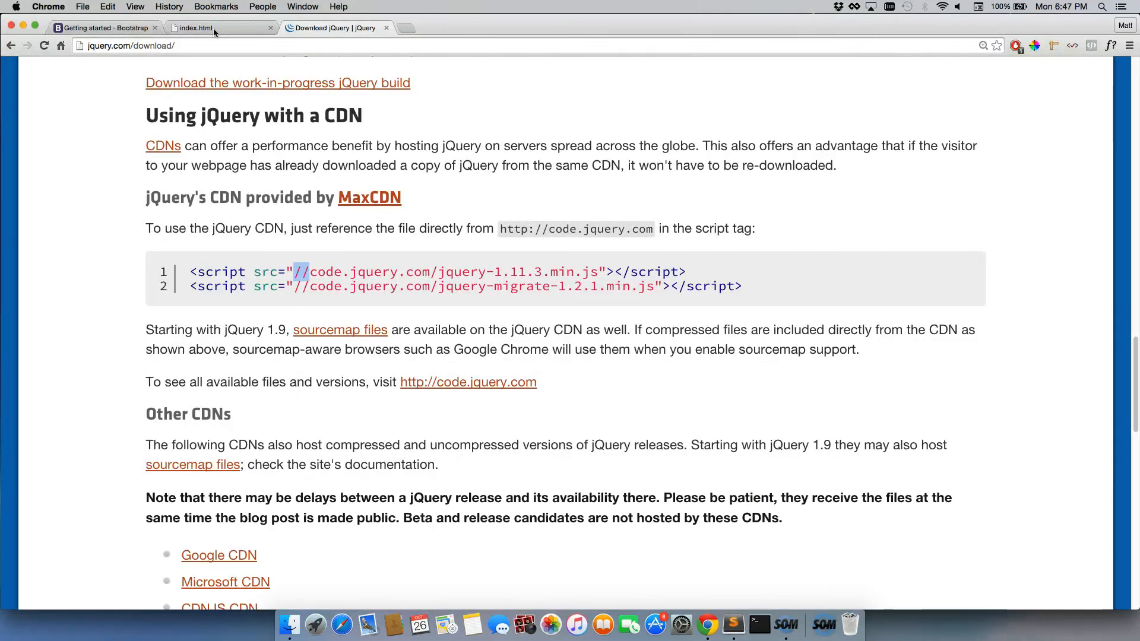
Reload index.html and confirm the console shows no errors
click(196, 28)
click(231, 45)
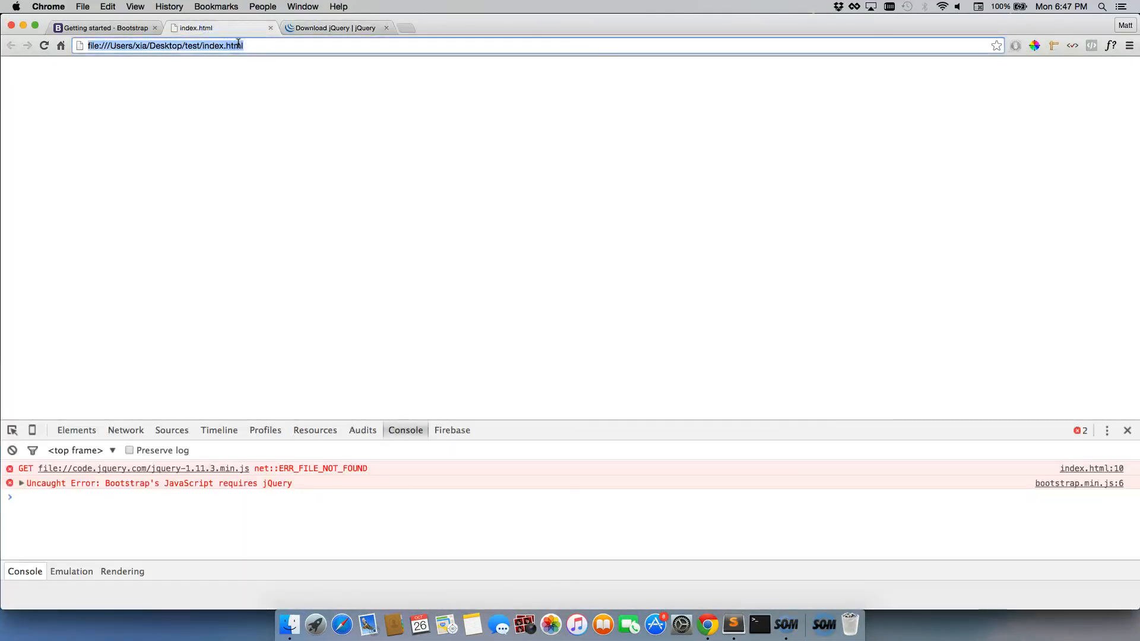
key(Return)
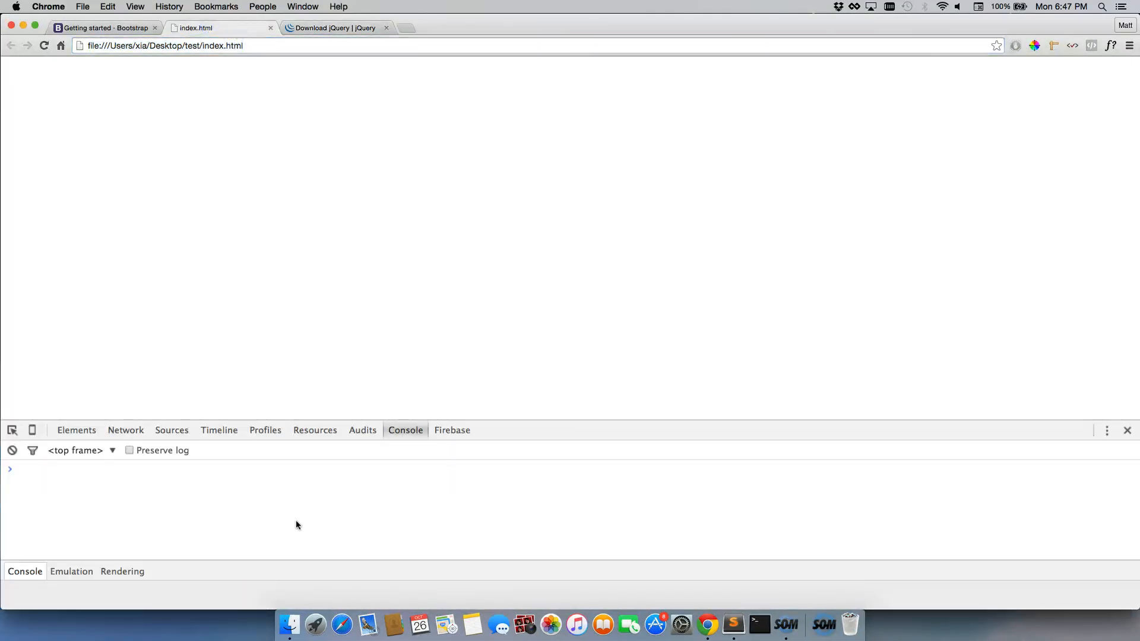